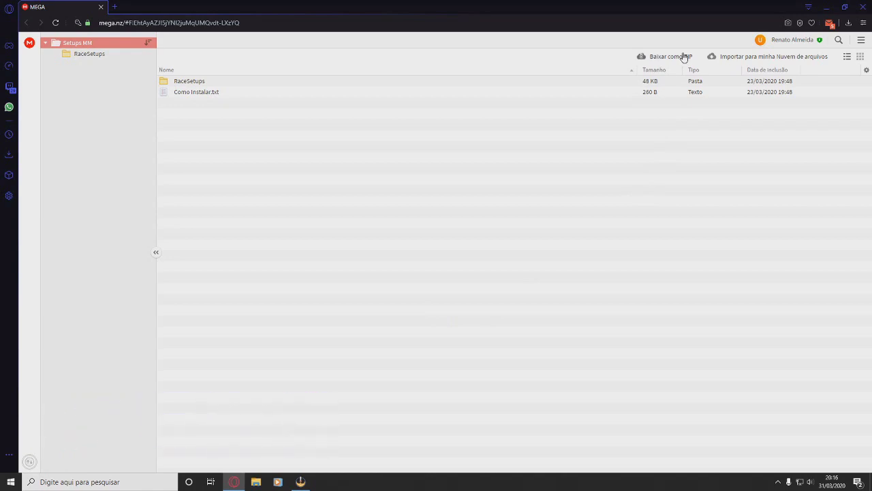
- Extract the Setups MM archive onto the desktop and move the extracted folder beside the archive
left_click(825, 7)
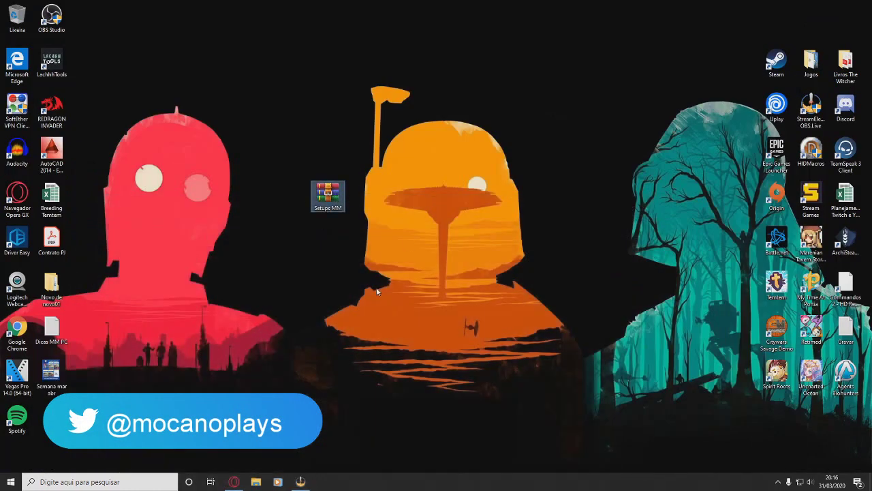
right_click(323, 192)
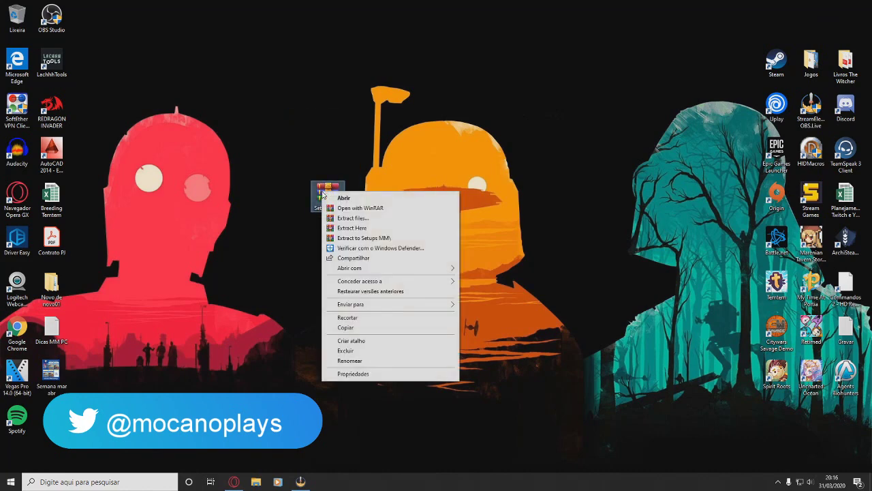
left_click(366, 229)
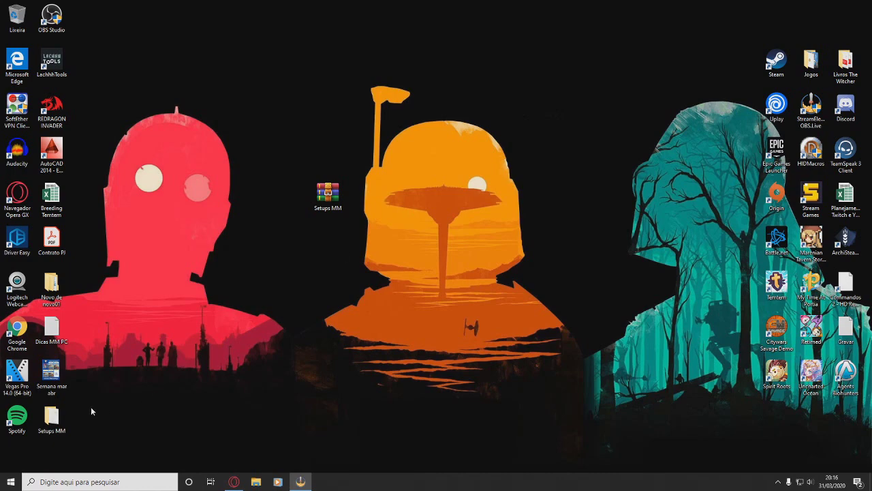
left_click_drag(55, 417, 393, 202)
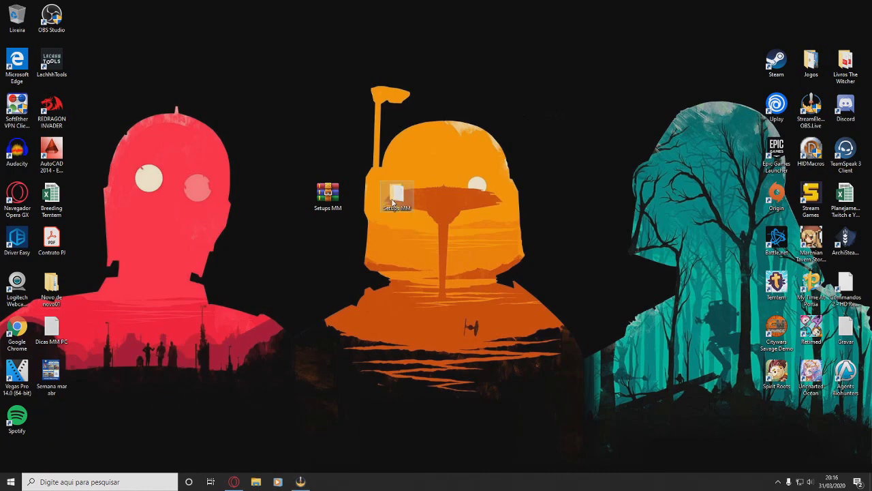
- Open the extracted Setups MM folder and its Como Instalar text file to read the installation instructions
double_click(392, 202)
double_click(429, 144)
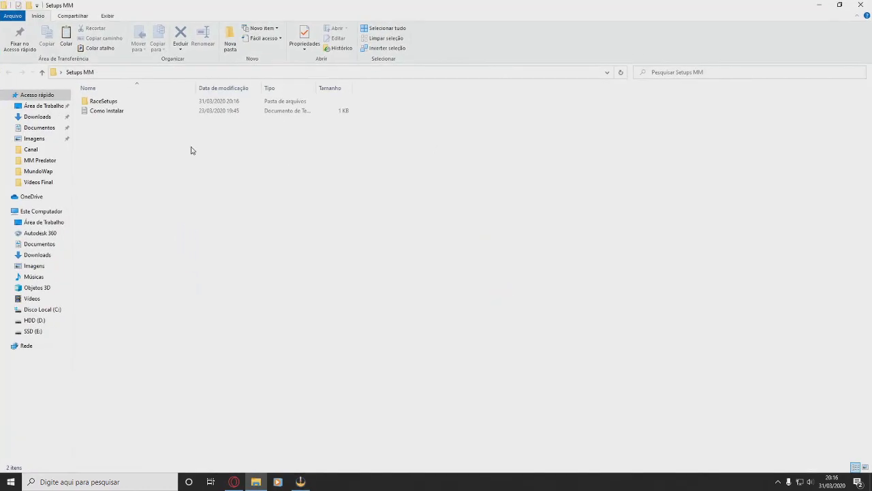
double_click(113, 112)
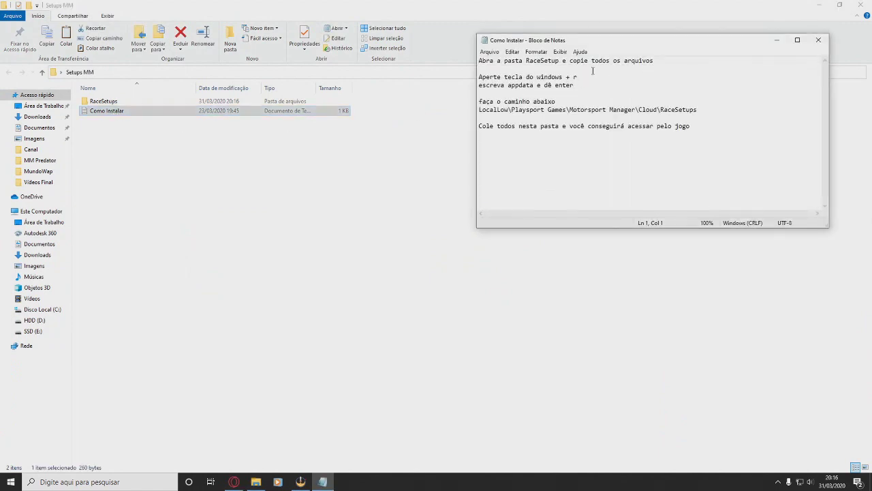
- Select all setup files in the RaceSetups folder, return to Setups MM and bring the Como Instalar notes back into view
double_click(110, 101)
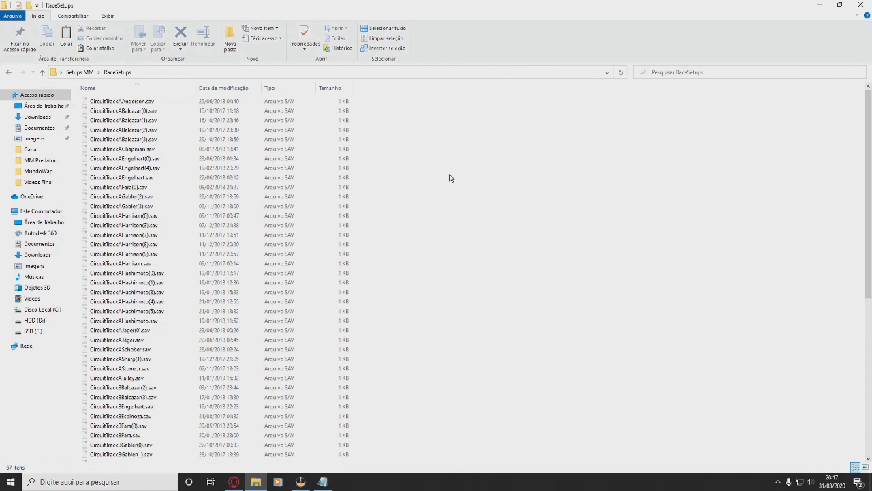
key("ctrl+a")
key("BackSpace")
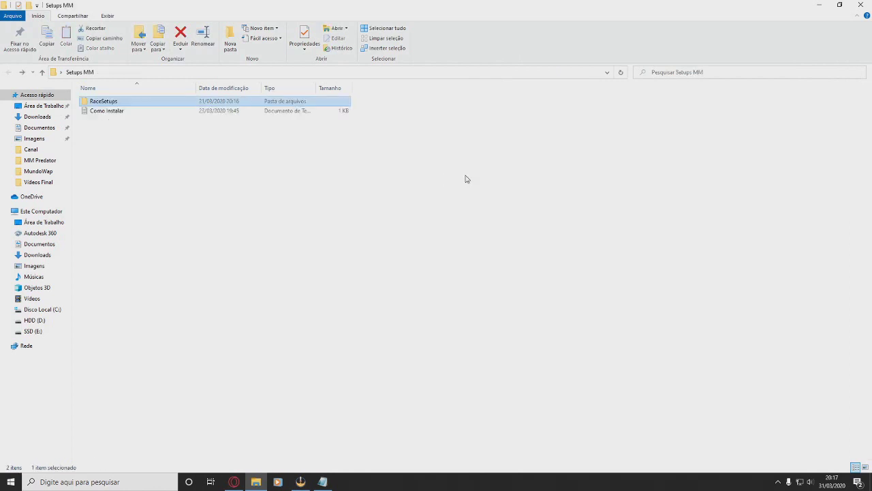
left_click(322, 481)
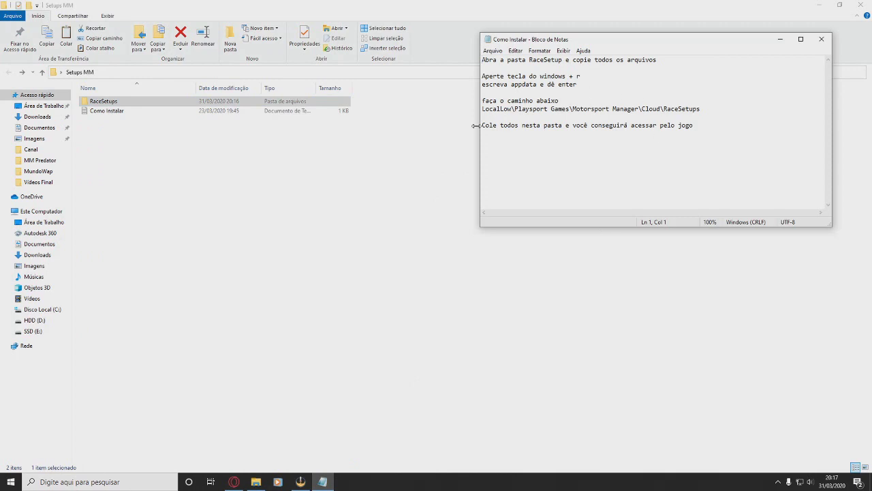
- Open the AppData folder by running appdata from the Run dialog
key("super+r")
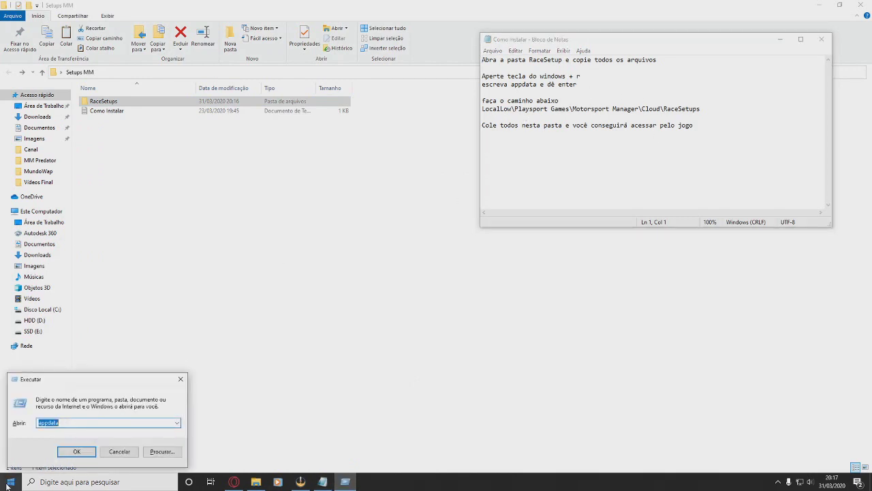
left_click(181, 379)
right_click(17, 484)
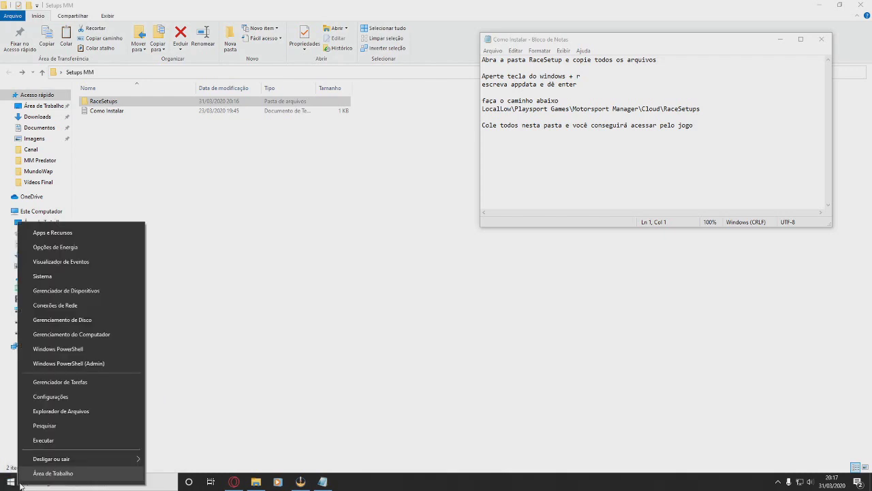
left_click(54, 441)
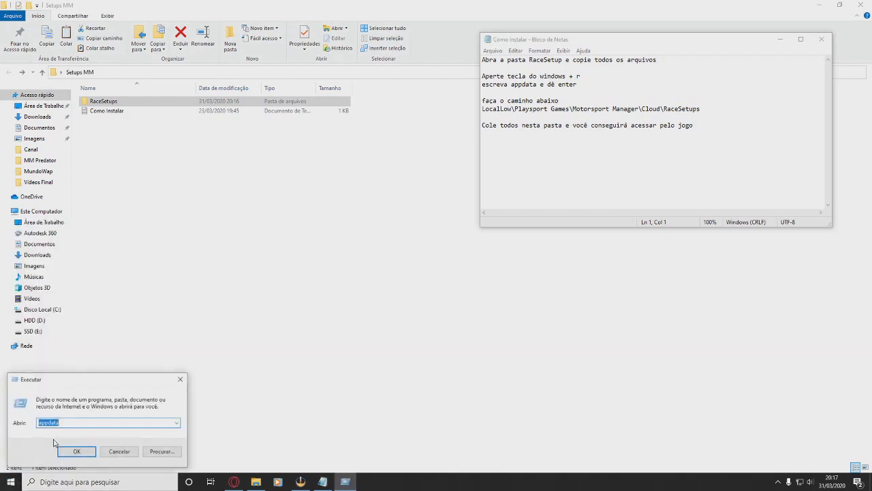
left_click(88, 422)
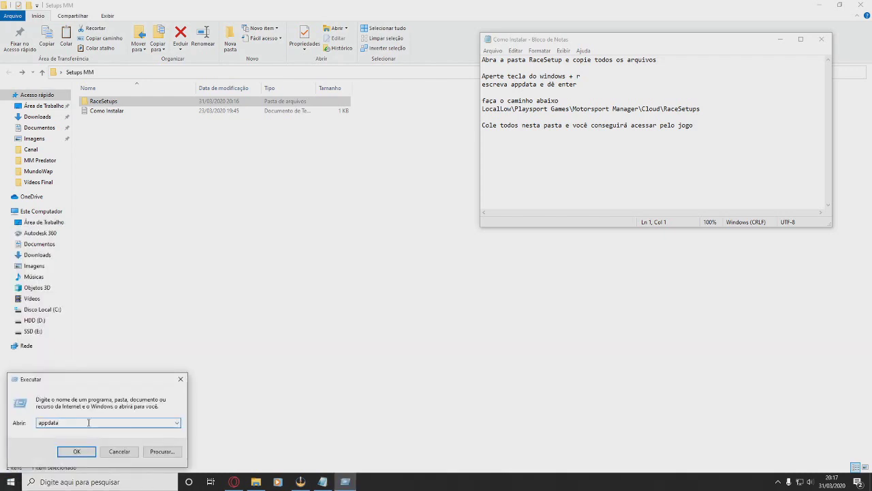
double_click(89, 422)
type("%appdata%")
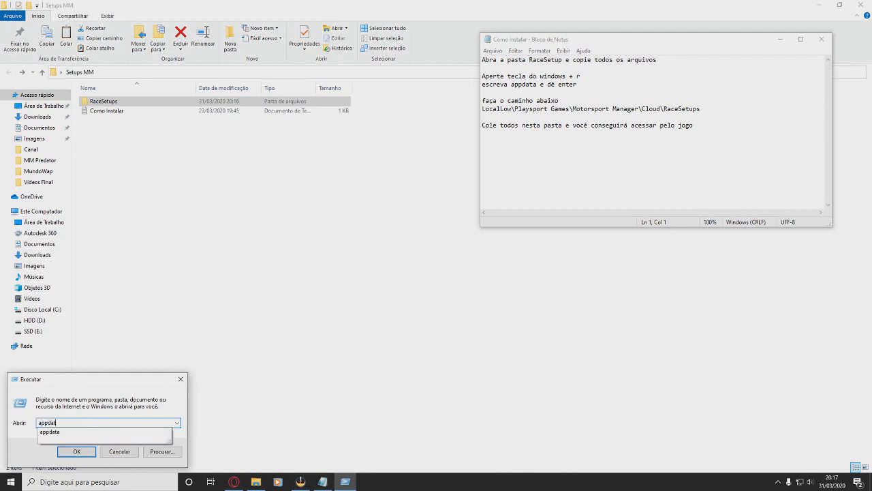
key("Return")
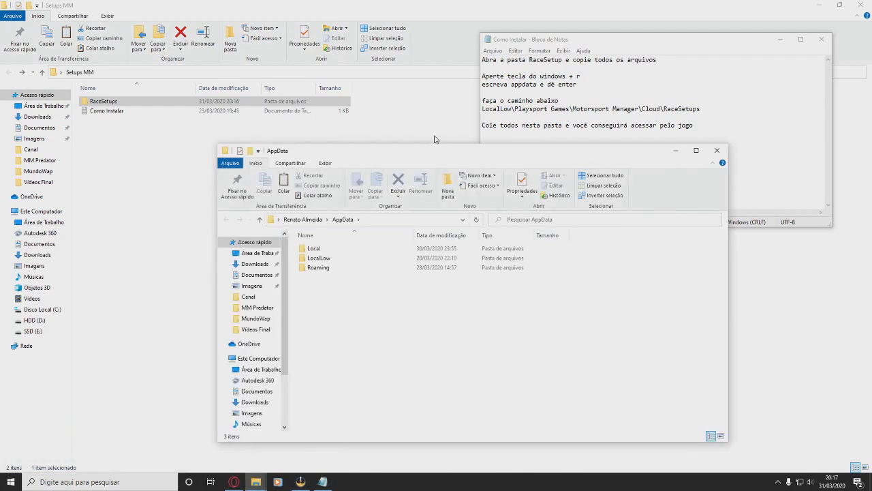
- Navigate from AppData to LocalLow\Playsport Games\Motorsport Manager\Cloud\RaceSetups
mouse_move(444, 153)
left_mouse_down()
mouse_move(393, 151)
mouse_move(429, 152)
left_mouse_up()
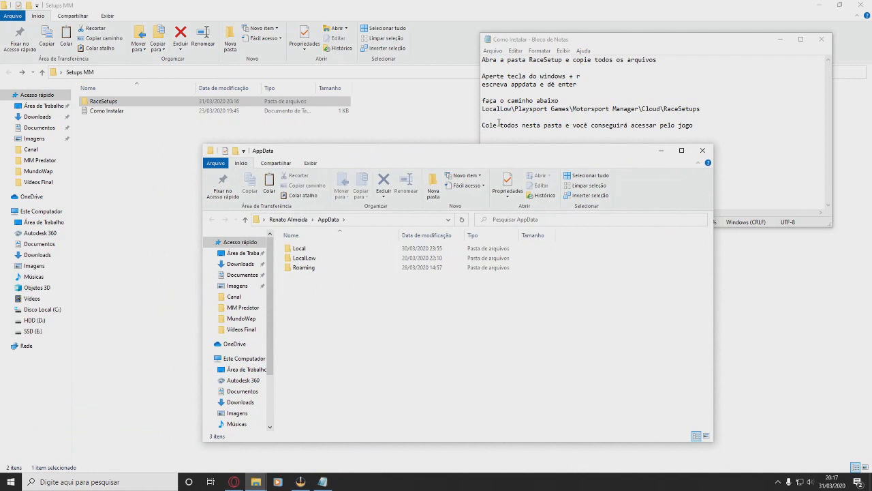
double_click(305, 257)
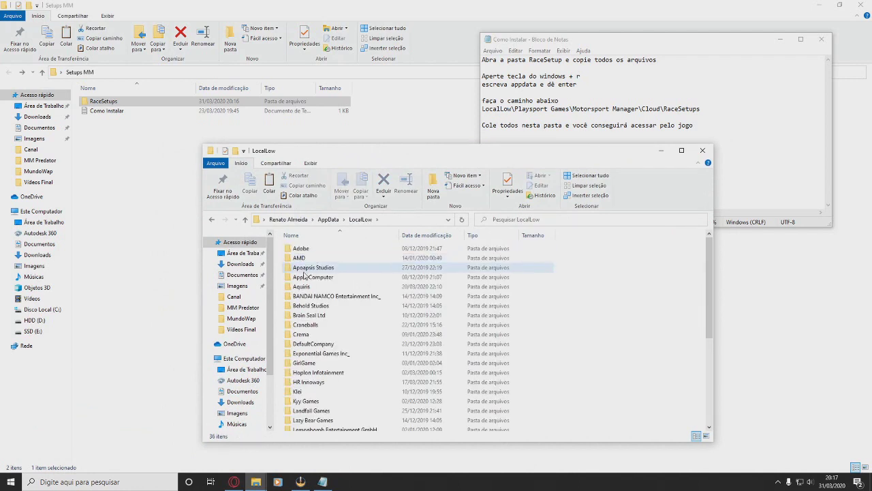
scroll(313, 287, "down", 5)
double_click(314, 349)
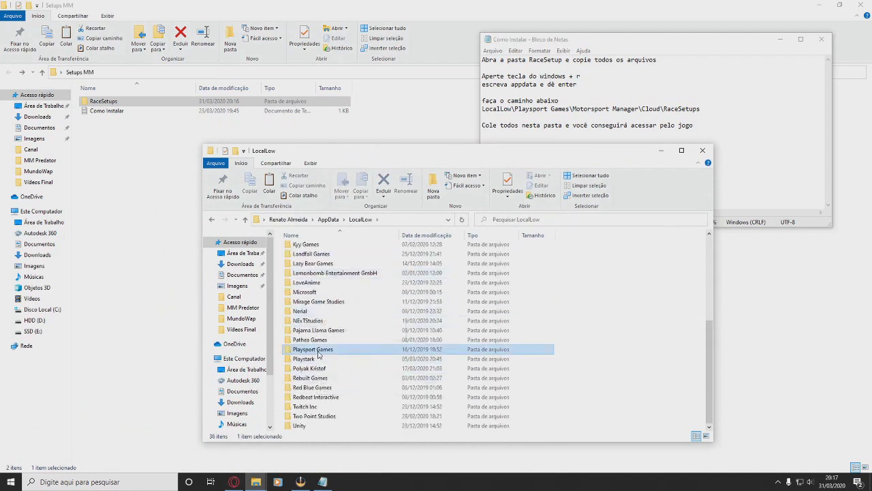
double_click(325, 250)
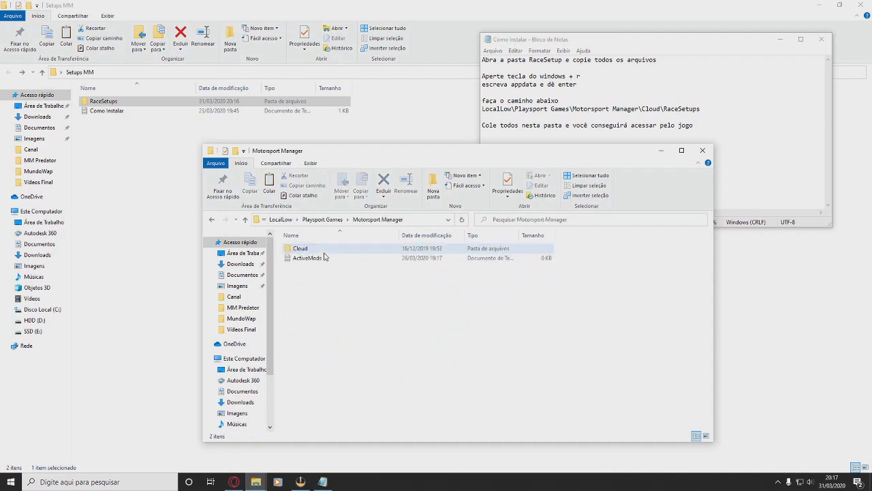
double_click(302, 247)
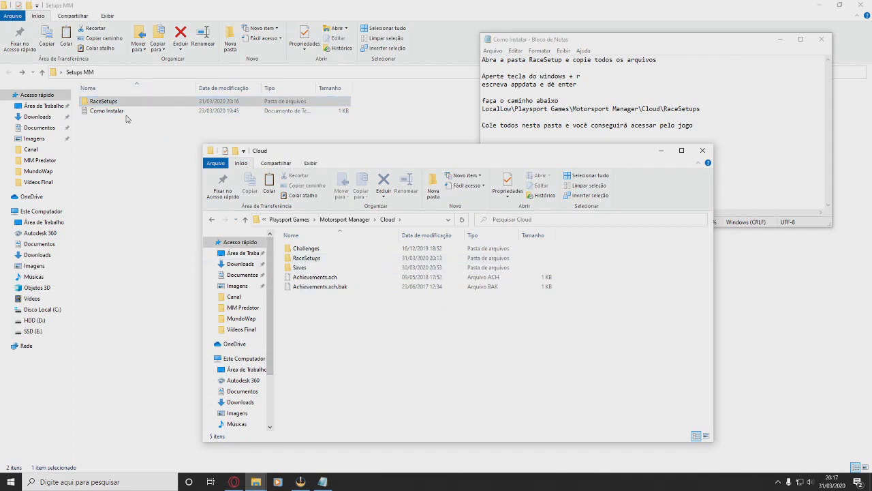
double_click(306, 258)
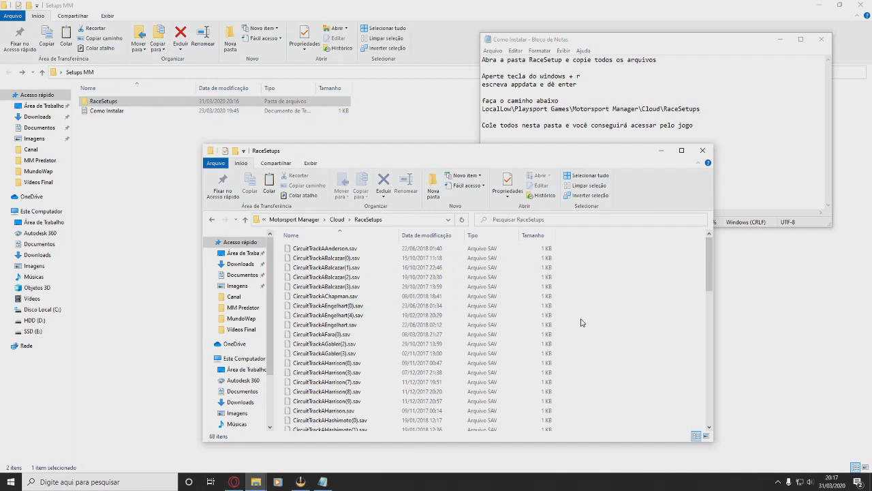
- Go back up to the Motorsport Manager folder and reopen its Cloud folder
key("alt+Left")
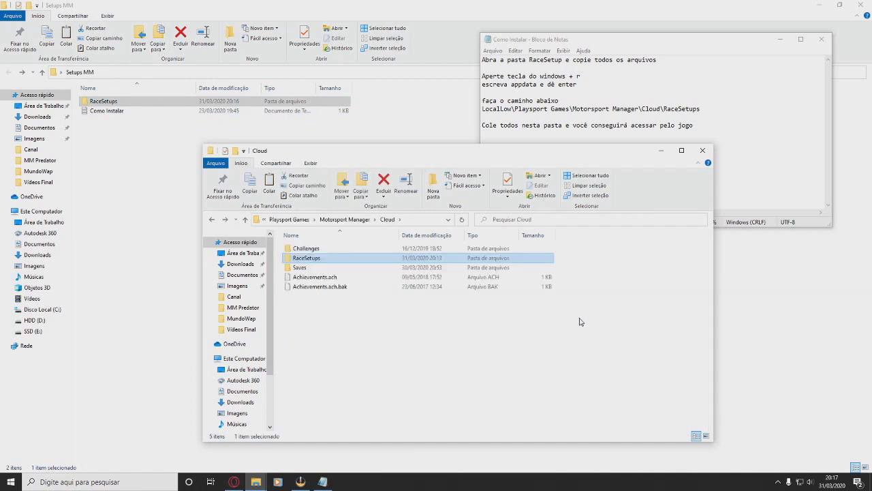
left_click(580, 322)
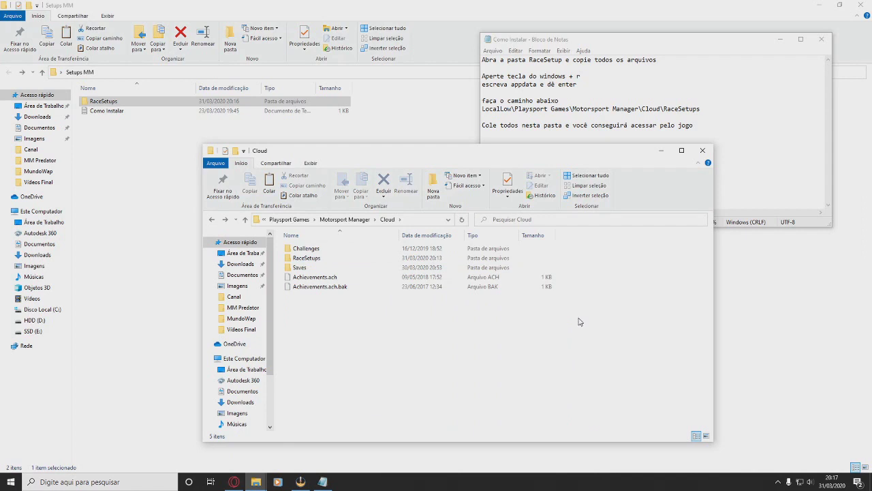
key("alt+Left")
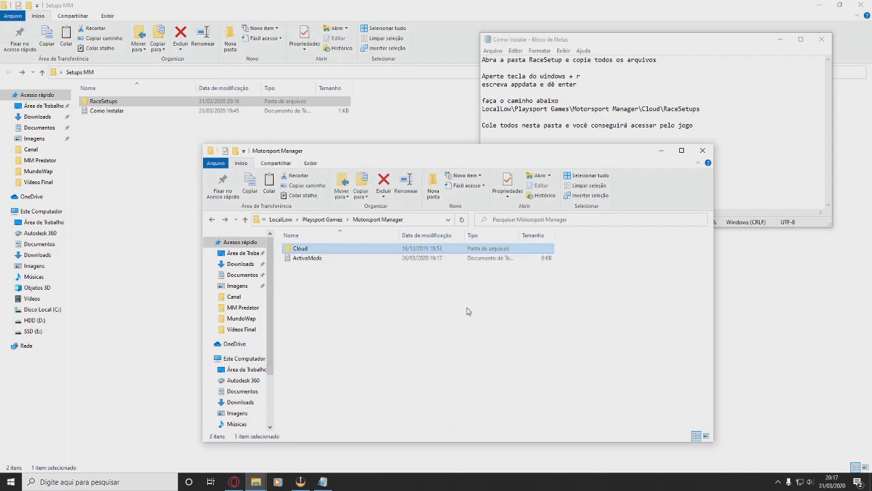
double_click(316, 251)
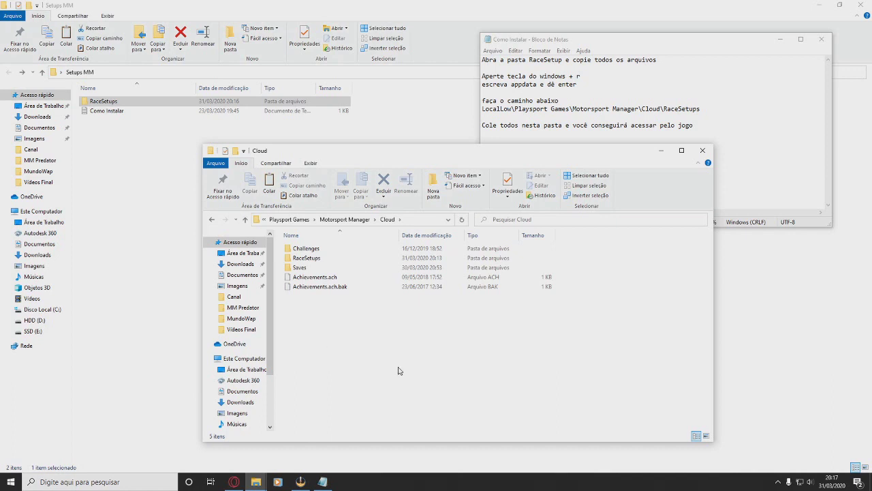
- Examine the contents of the Saves and Challenges folders inside Cloud, returning to Cloud after each
left_click(305, 271)
double_click(304, 271)
scroll(327, 281, "down", 10)
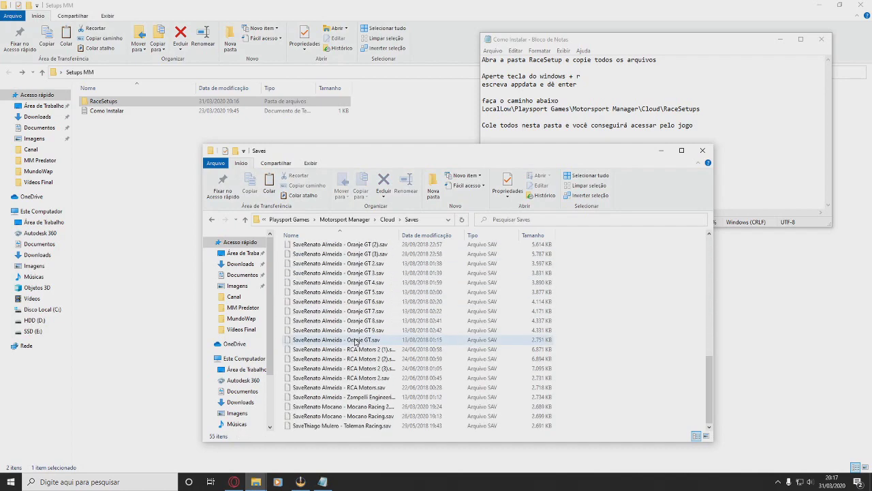
key("BackSpace")
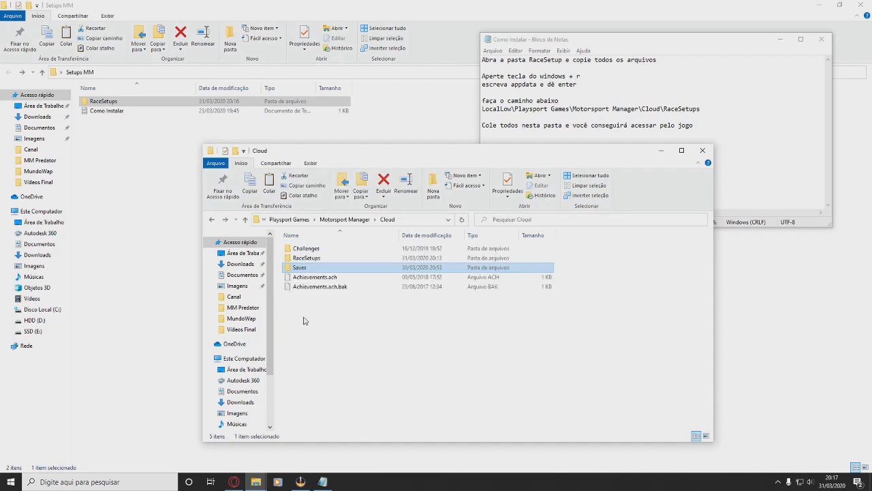
double_click(317, 249)
key("BackSpace")
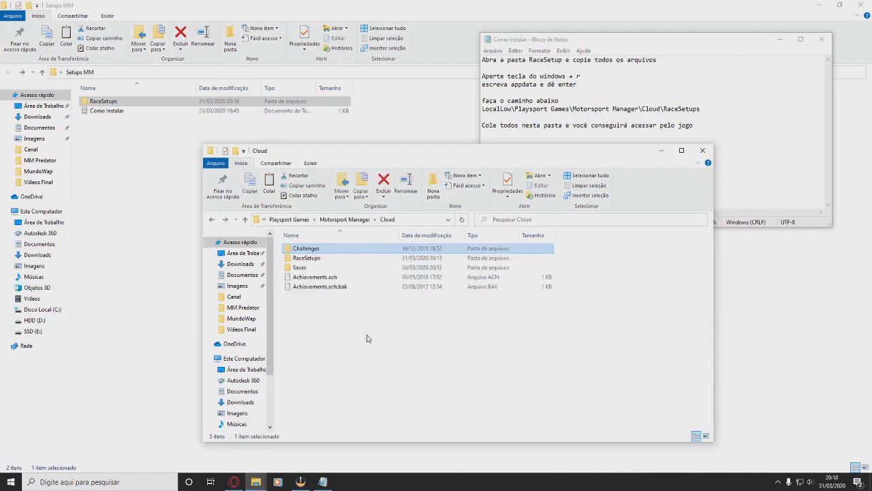
left_click(421, 366)
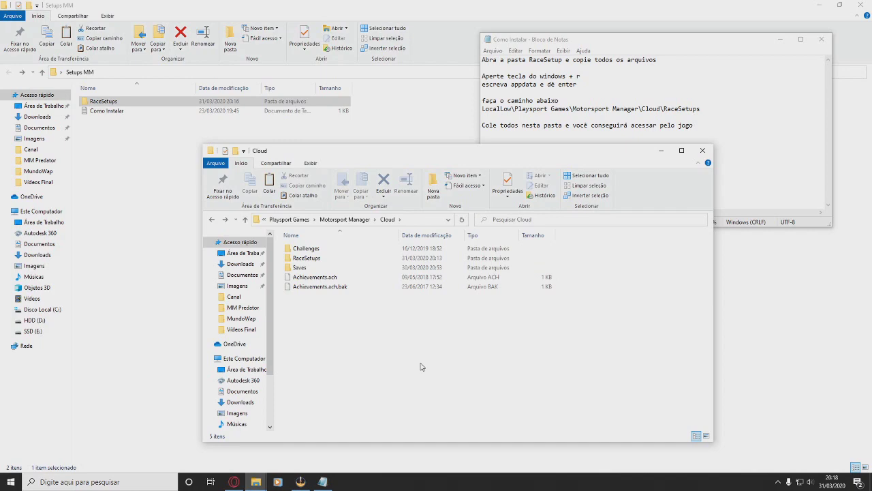
left_click_drag(425, 158, 378, 154)
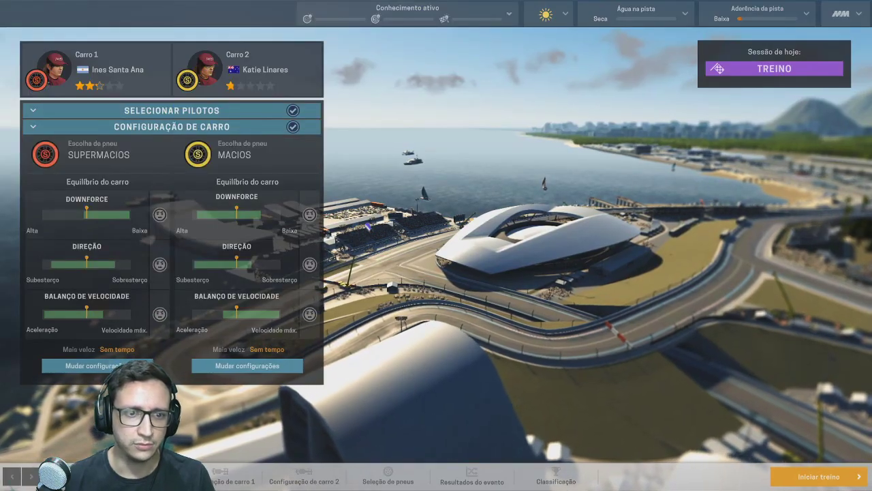
- In Motorsport Manager, open the saved setups list for car 1 and select the Mocano Racing setup for Mar Negro, Pista F
left_click(82, 366)
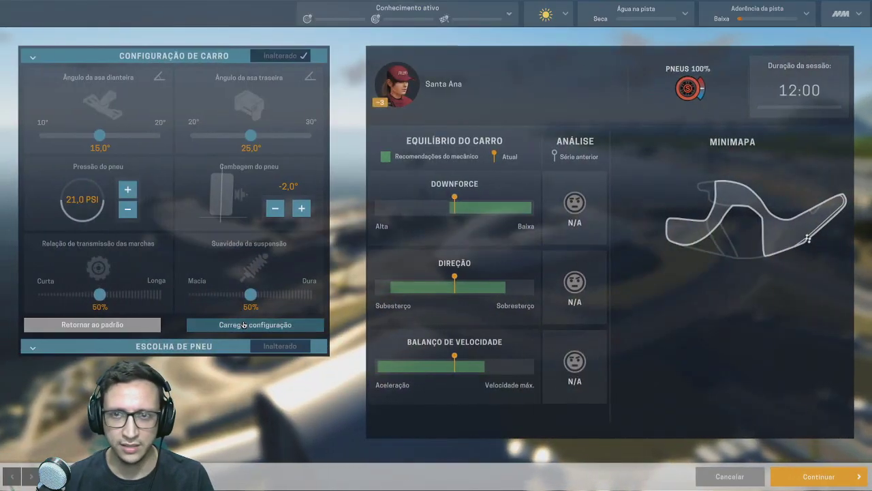
left_click(246, 320)
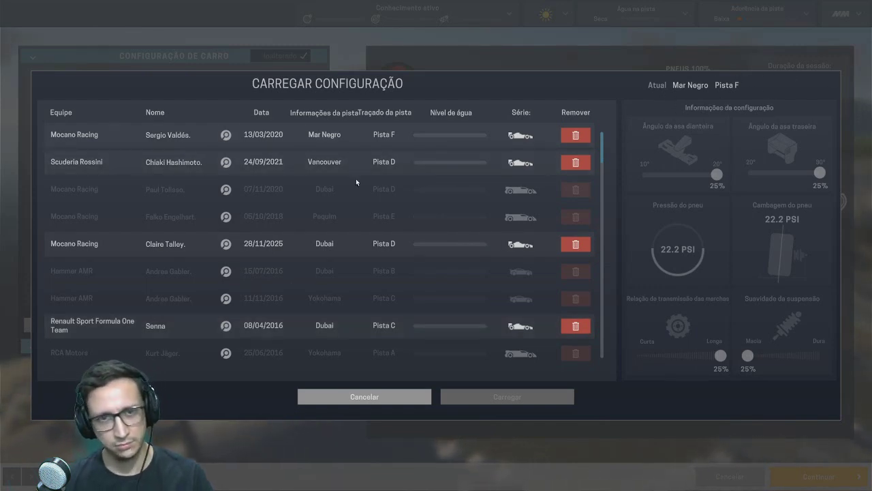
scroll(337, 149, "down", 1)
scroll(337, 149, "up", 1)
left_click(335, 136)
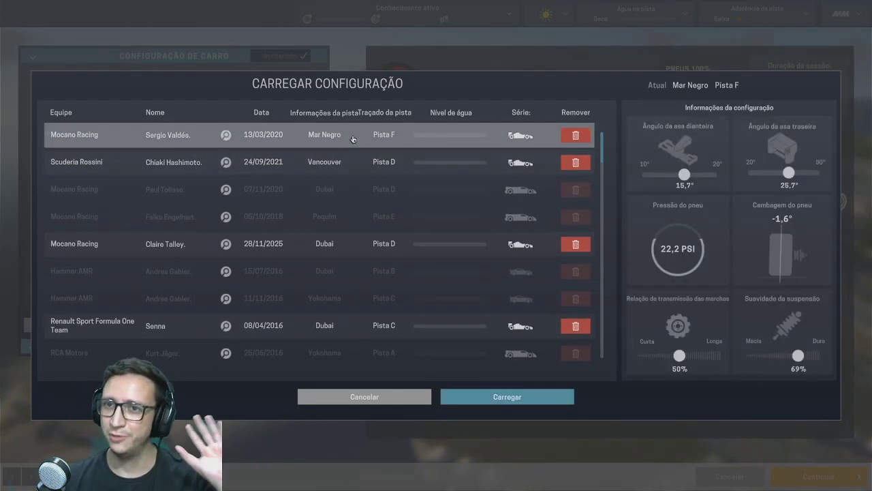